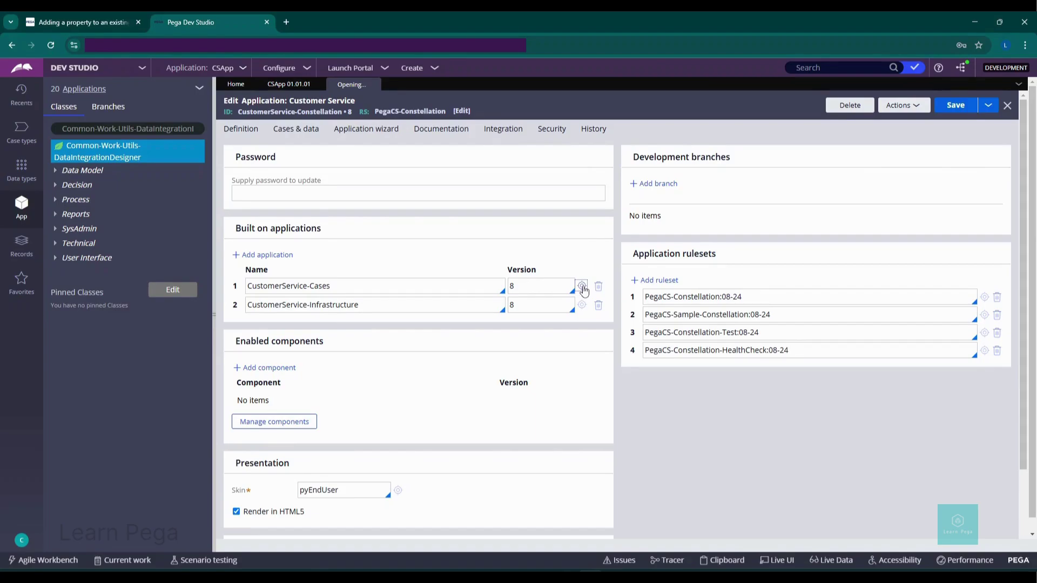
Open the CustomerService-Cases application definition and check for Common among its built-on applications
{"action": "left_click", "coordinate": [582, 288]}
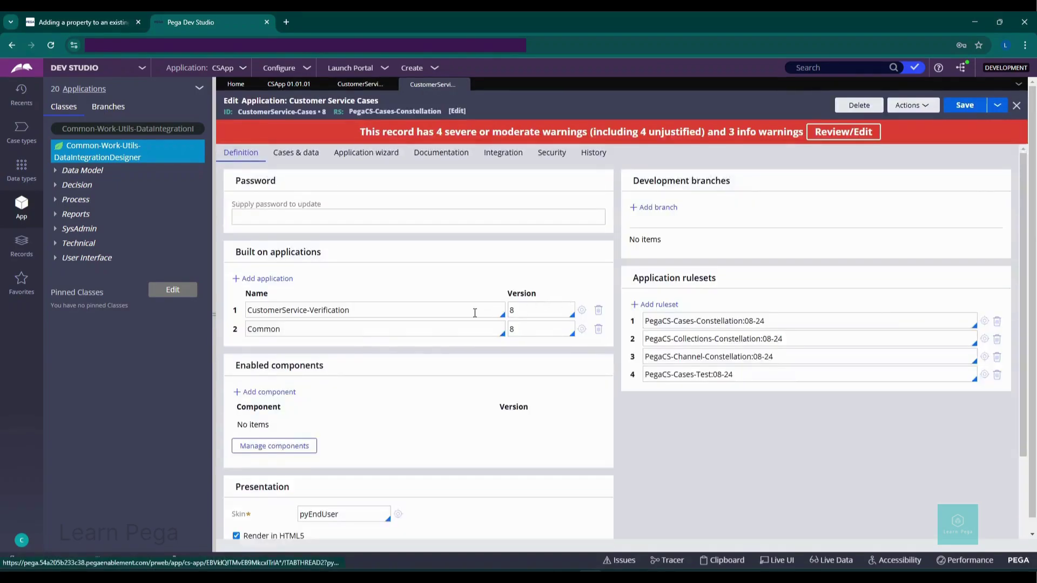
{"action": "left_click_drag", "start_coordinate": [247, 329], "coordinate": [302, 331]}
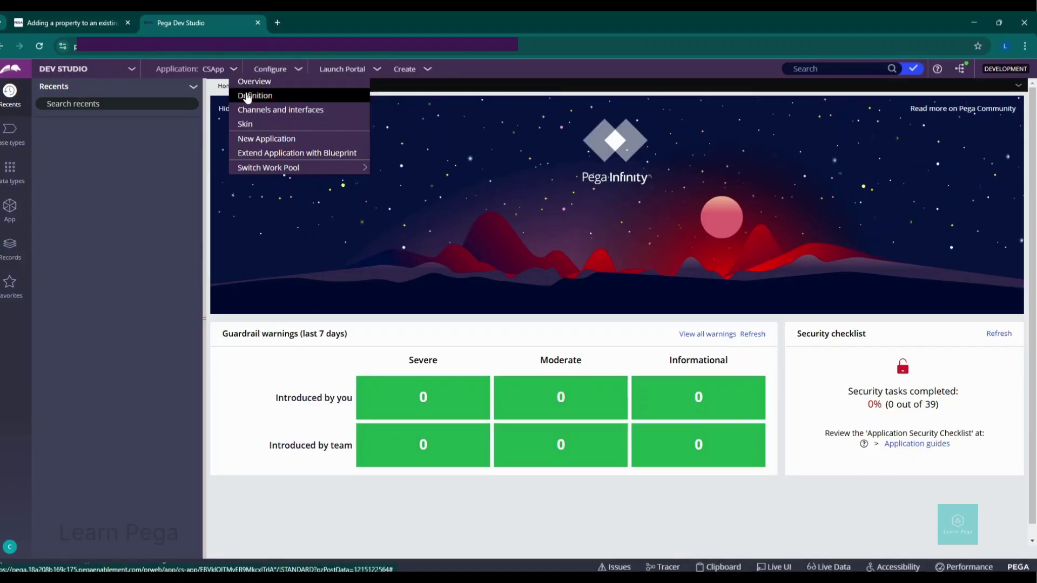
Open the CSApp application definition and check the DataIntegrationDesigner entry in its case types, including its work ID prefix
{"action": "left_click", "coordinate": [247, 96]}
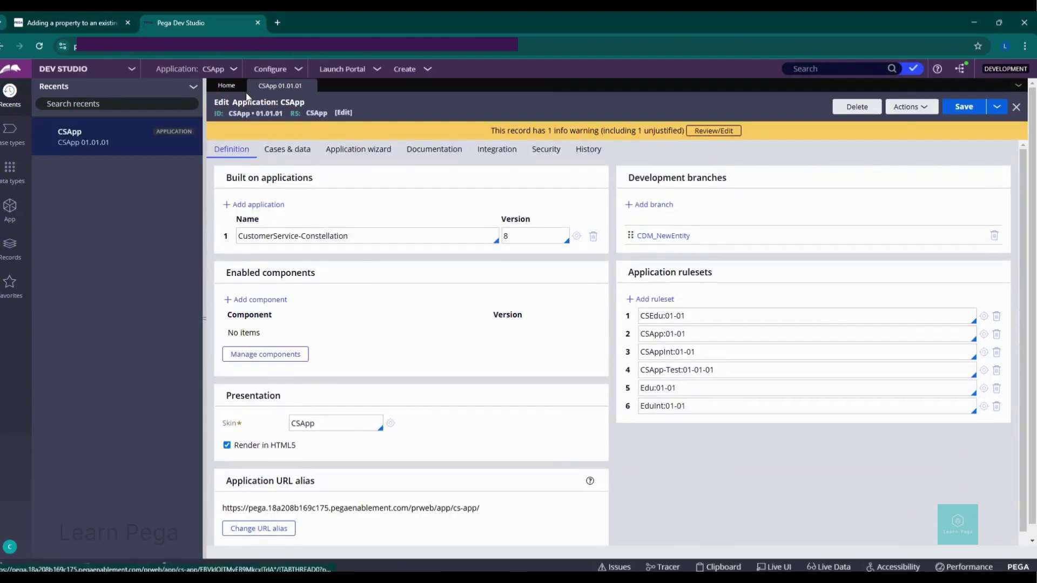
{"action": "left_click", "coordinate": [291, 153]}
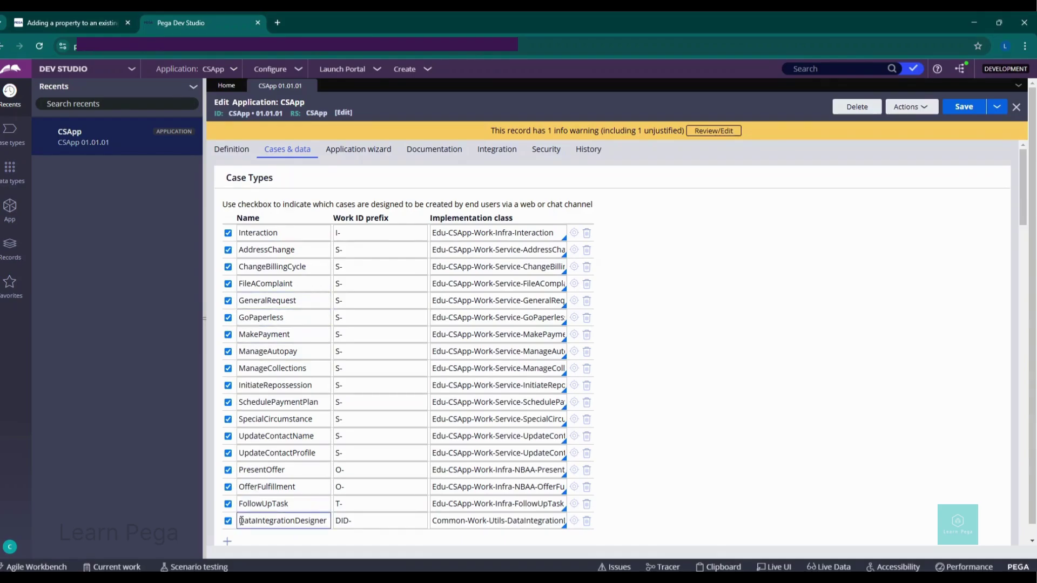
{"action": "left_click_drag", "start_coordinate": [240, 521], "coordinate": [326, 518]}
{"action": "left_click", "coordinate": [369, 520]}
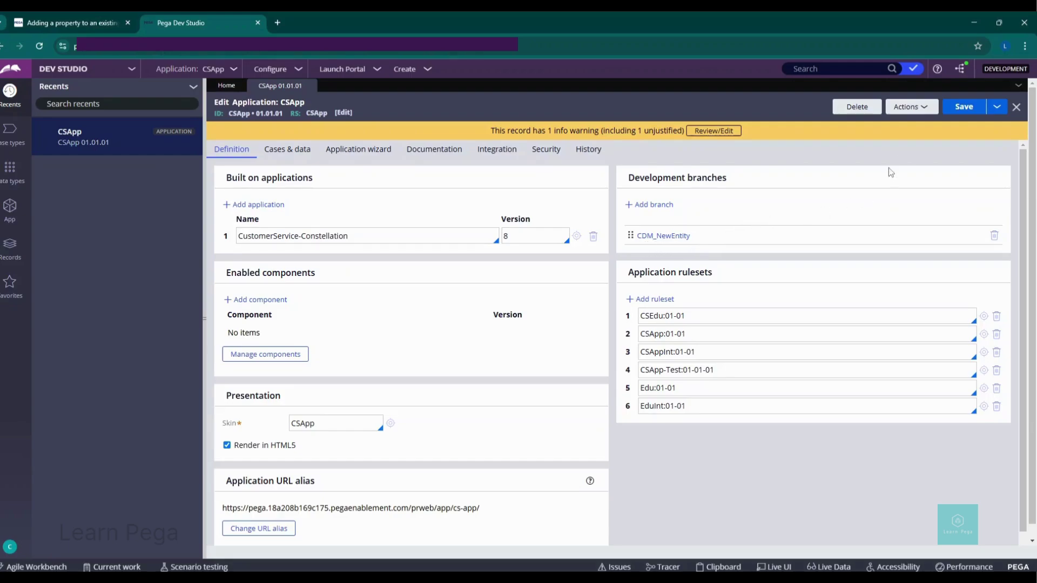
Select the CDM_NewEntity branch for CSApp in the branch development preferences and submit
{"action": "left_click", "coordinate": [960, 70]}
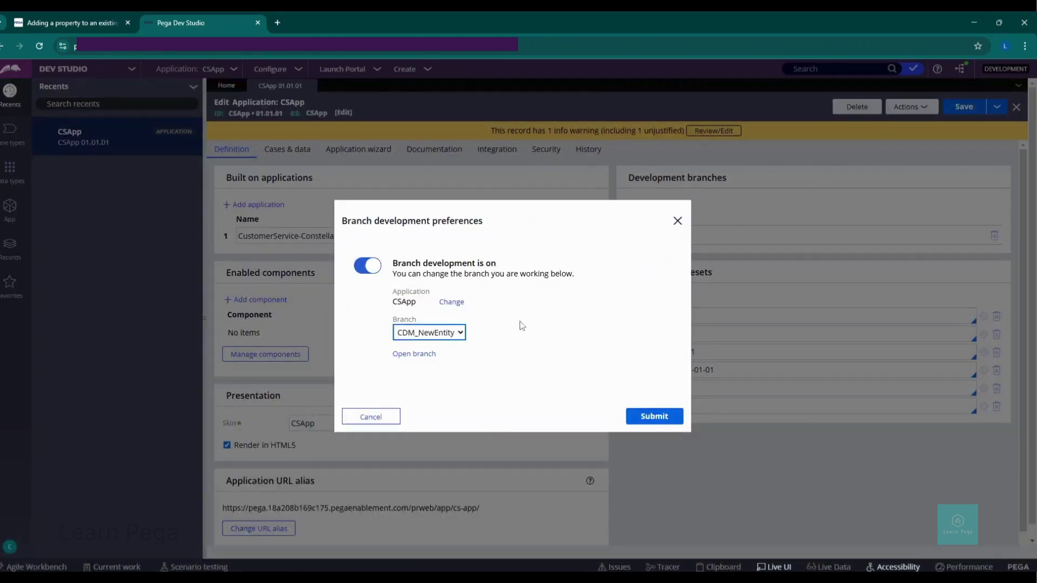
{"action": "left_click", "coordinate": [457, 334]}
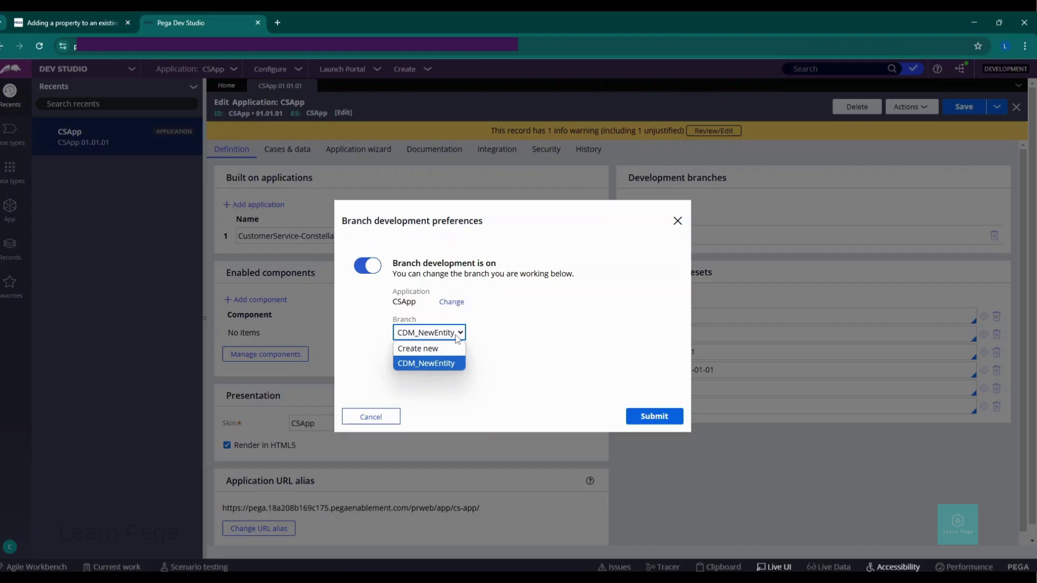
{"action": "left_click", "coordinate": [449, 364]}
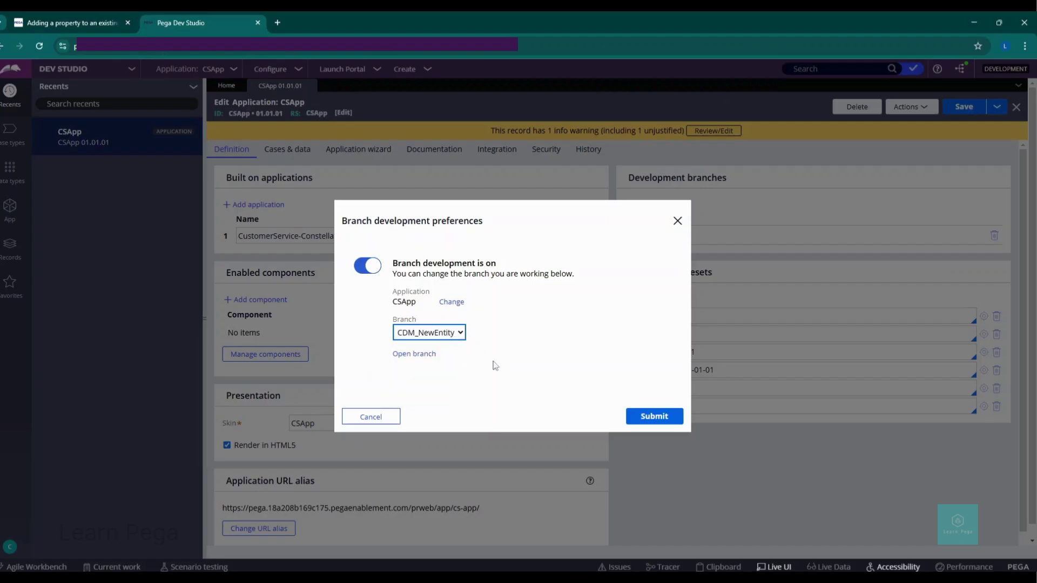
{"action": "left_click", "coordinate": [549, 362]}
{"action": "left_click", "coordinate": [646, 419]}
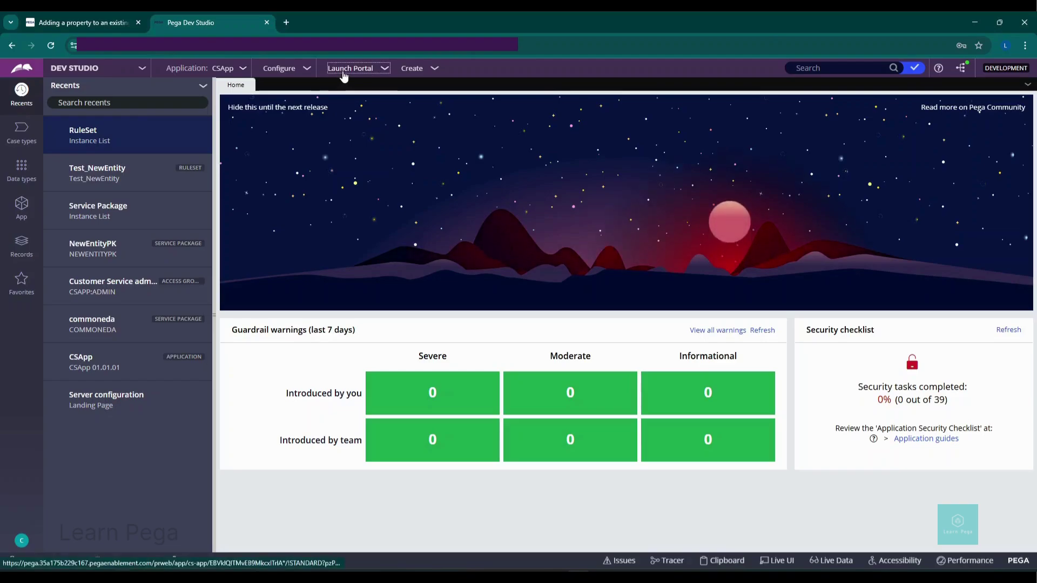
Launch the Data Portal and open the CDM - General settings configuration in its Administration area
{"action": "left_click", "coordinate": [344, 75]}
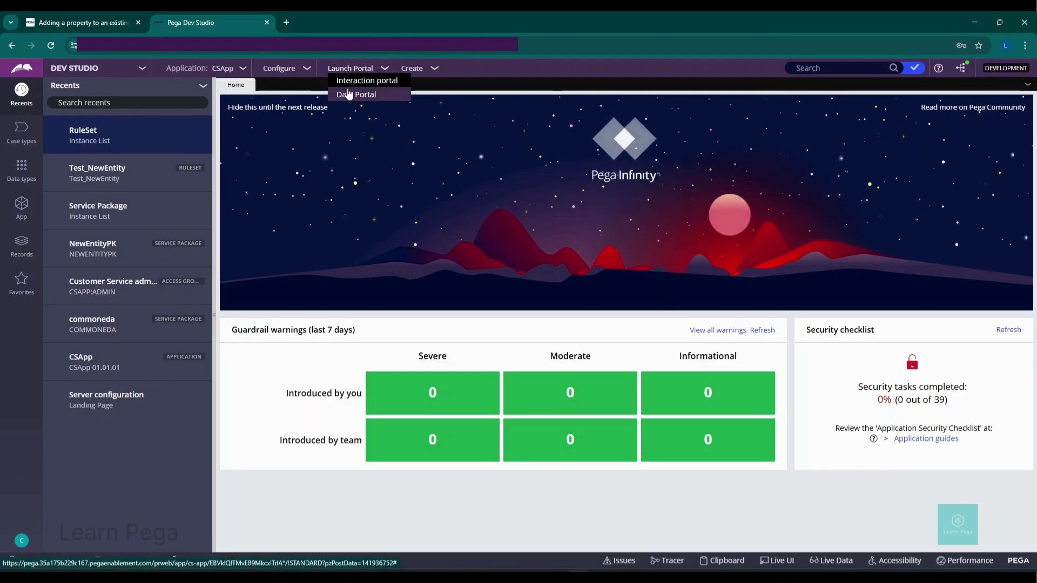
{"action": "left_click", "coordinate": [350, 95]}
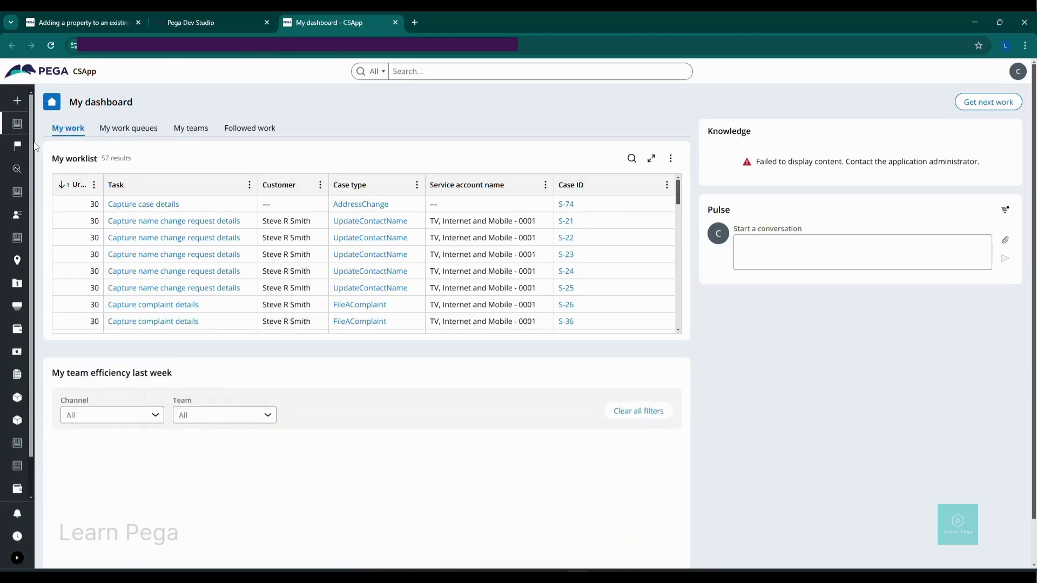
{"action": "left_click_drag", "start_coordinate": [32, 147], "coordinate": [41, 204]}
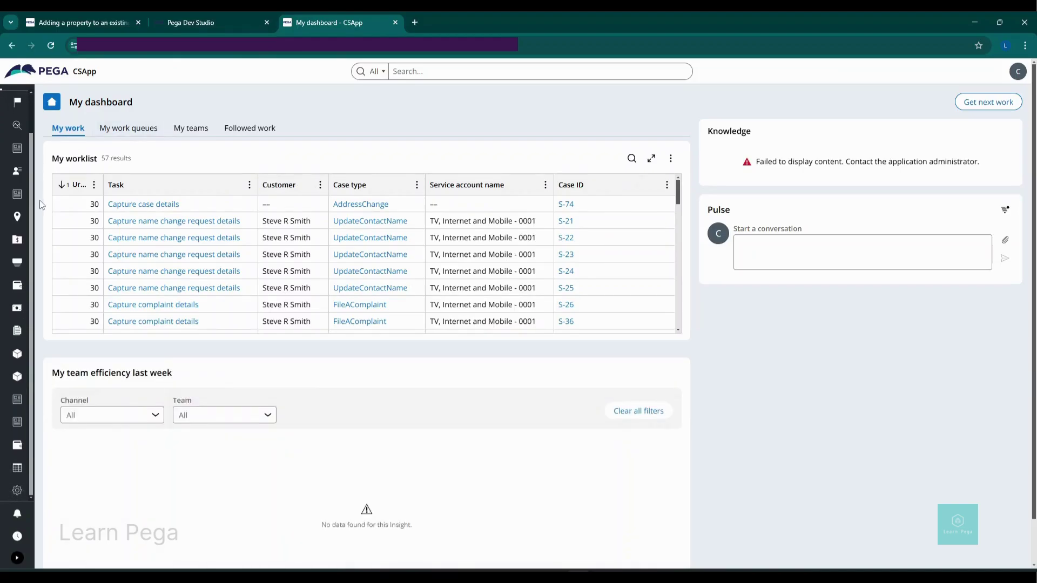
{"action": "left_click", "coordinate": [17, 491]}
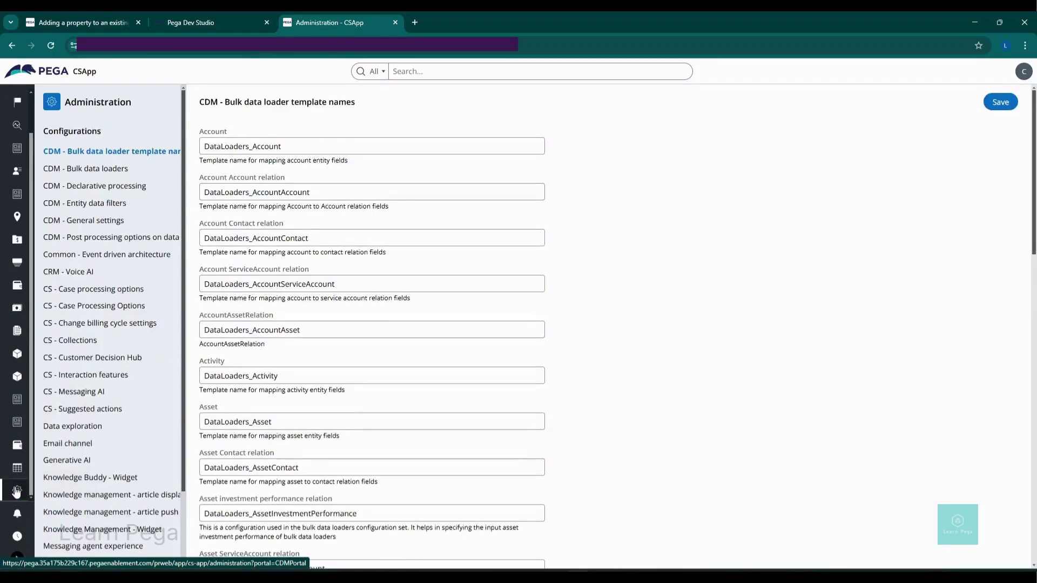
{"action": "left_click", "coordinate": [89, 221]}
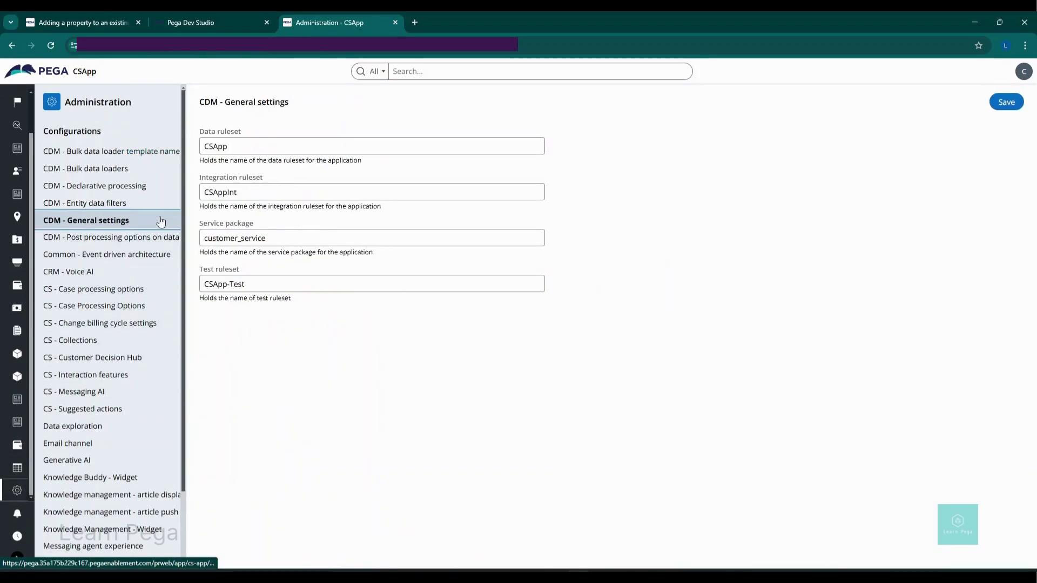
Set the service package to NewEntityPK and the test ruleset to Test_NewEntity, and save the CDM general settings
{"action": "left_click", "coordinate": [207, 238]}
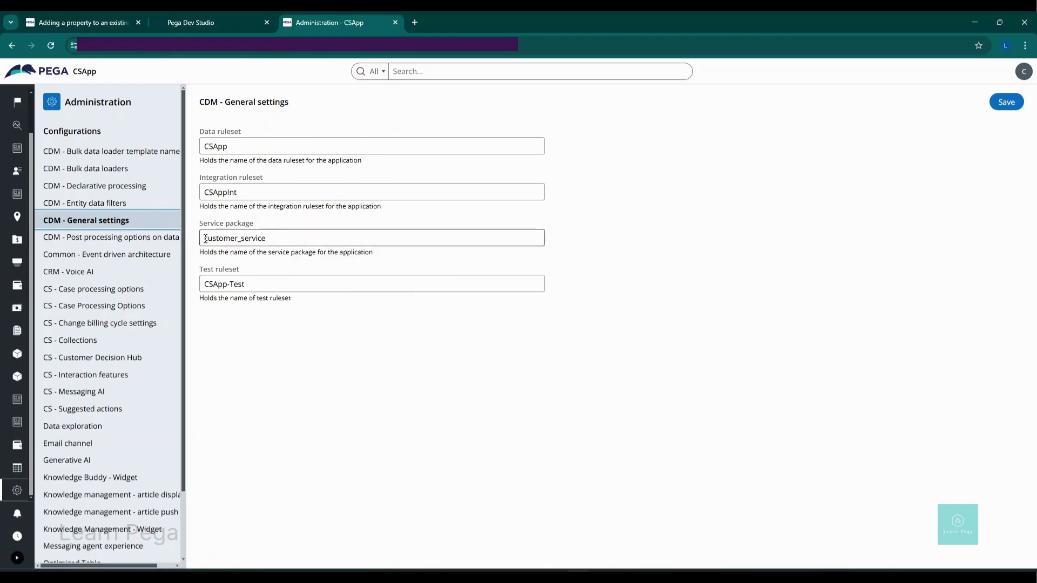
{"action": "left_click_drag", "start_coordinate": [206, 238], "coordinate": [269, 238]}
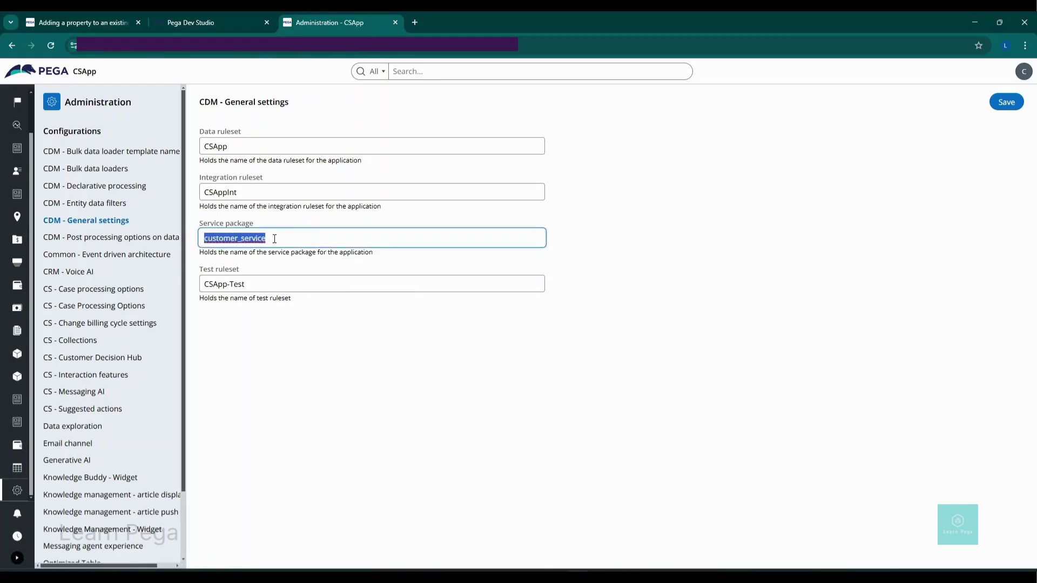
{"action": "type", "text": "NewEntityPK"}
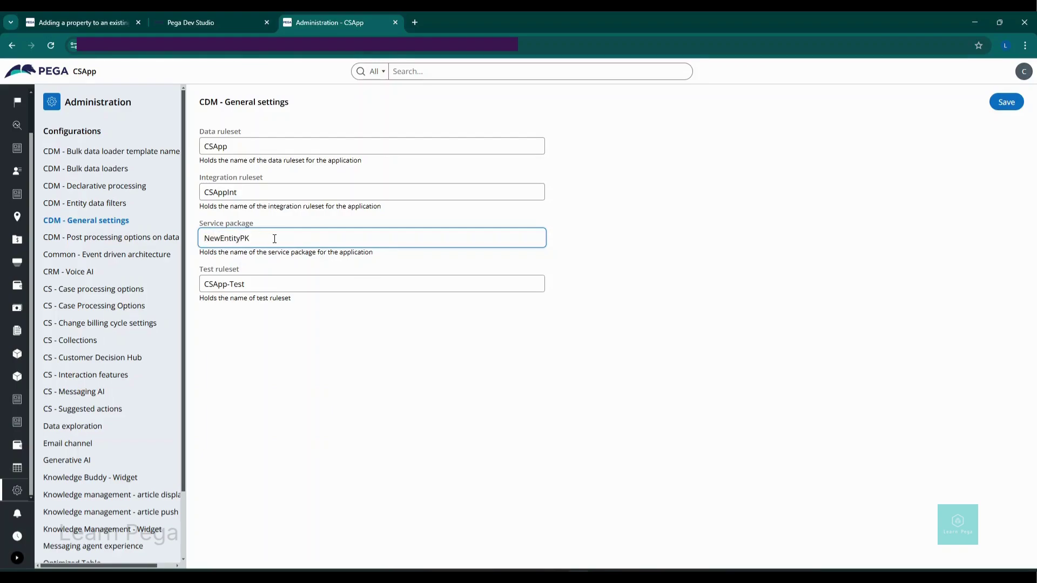
{"action": "left_click", "coordinate": [264, 283]}
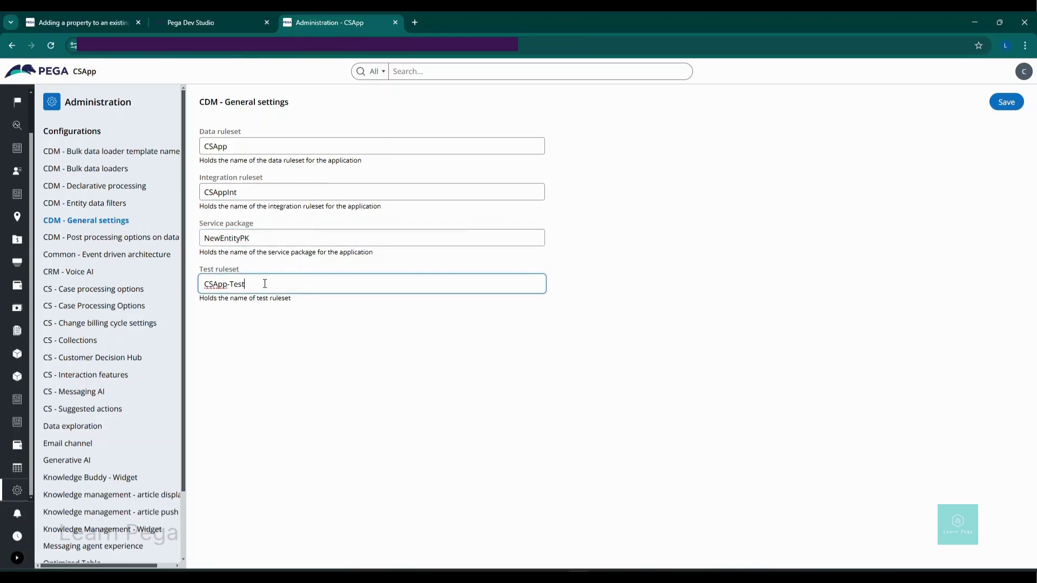
{"action": "left_click_drag", "start_coordinate": [265, 283], "coordinate": [206, 289]}
{"action": "type", "text": "Test_NewEntity"}
{"action": "left_click", "coordinate": [556, 301]}
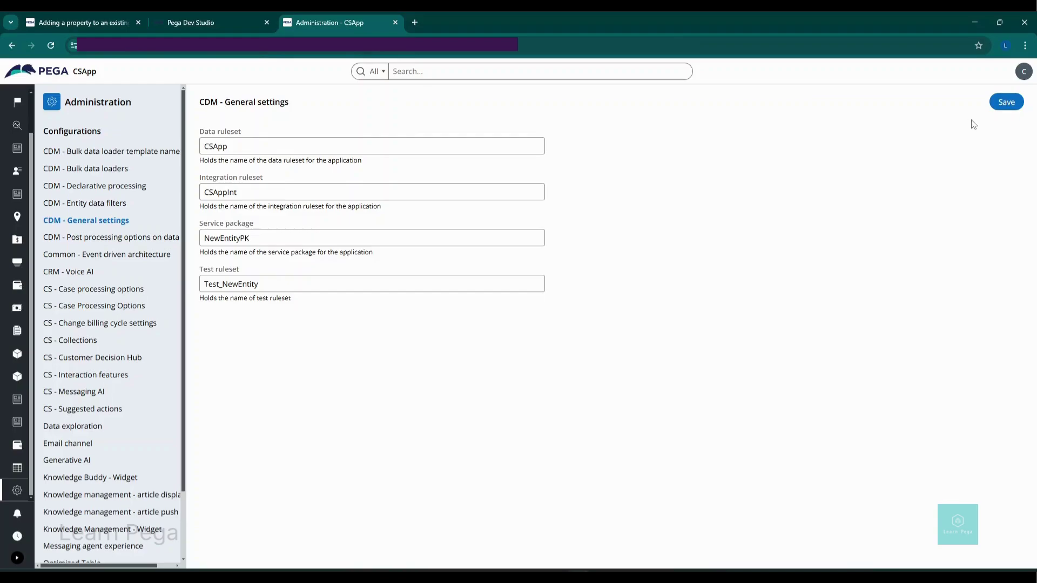
{"action": "left_click", "coordinate": [1007, 108]}
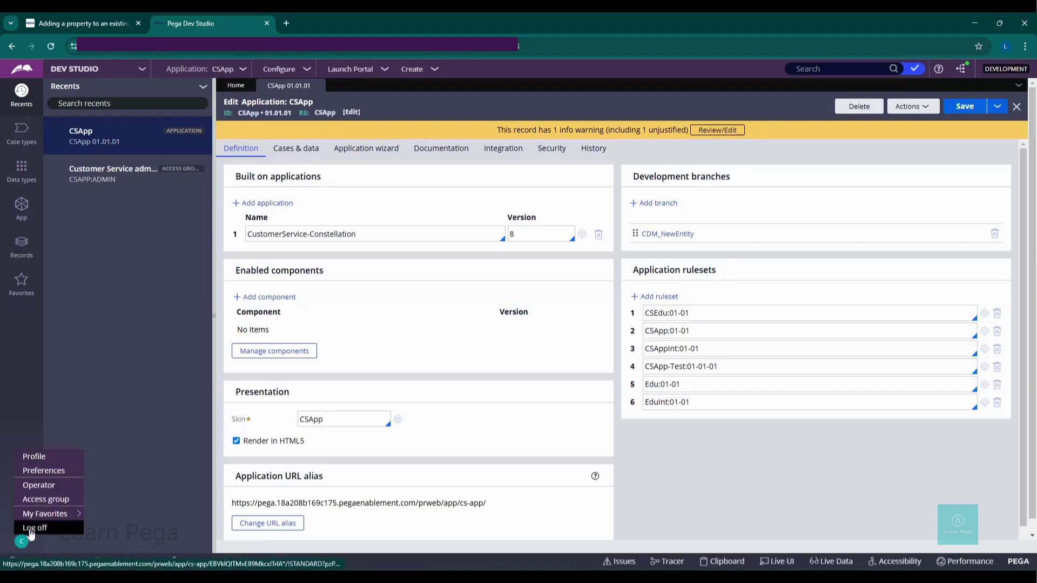
Add Common-LDM-Entity as the selected work pool of the CSApp:Admin access group in Dev Studio and save the record
{"action": "left_click", "coordinate": [33, 499]}
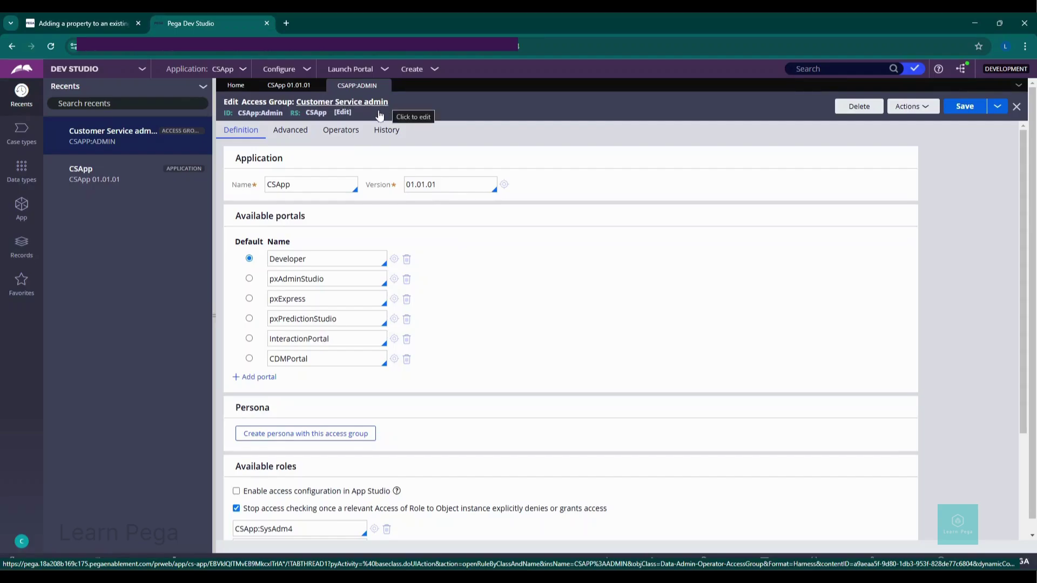
{"action": "left_click", "coordinate": [300, 136]}
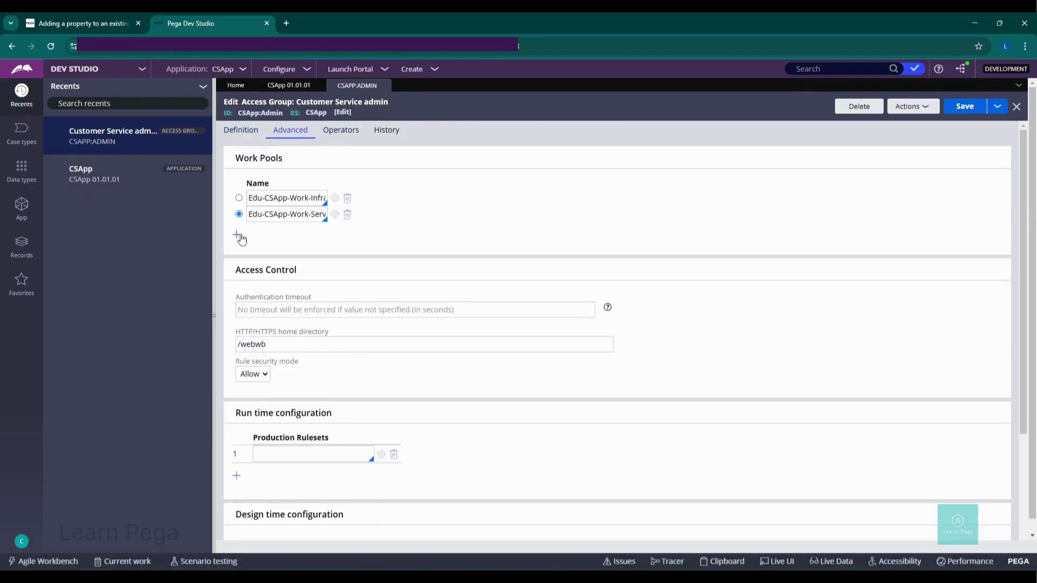
{"action": "left_click", "coordinate": [238, 236]}
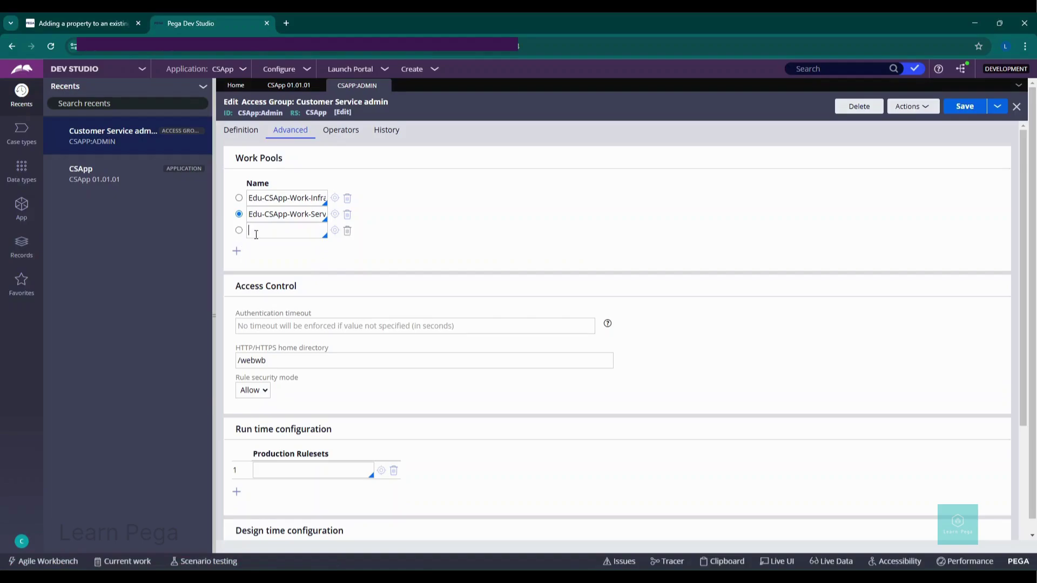
{"action": "left_click", "coordinate": [256, 234]}
{"action": "type", "text": "Common-LDM-Entity"}
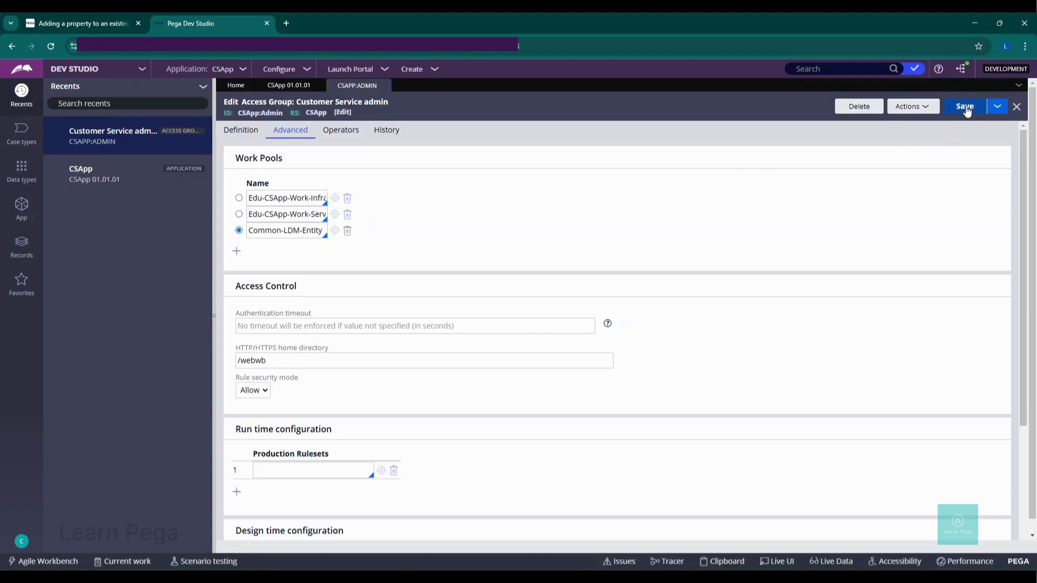
{"action": "left_click", "coordinate": [966, 108]}
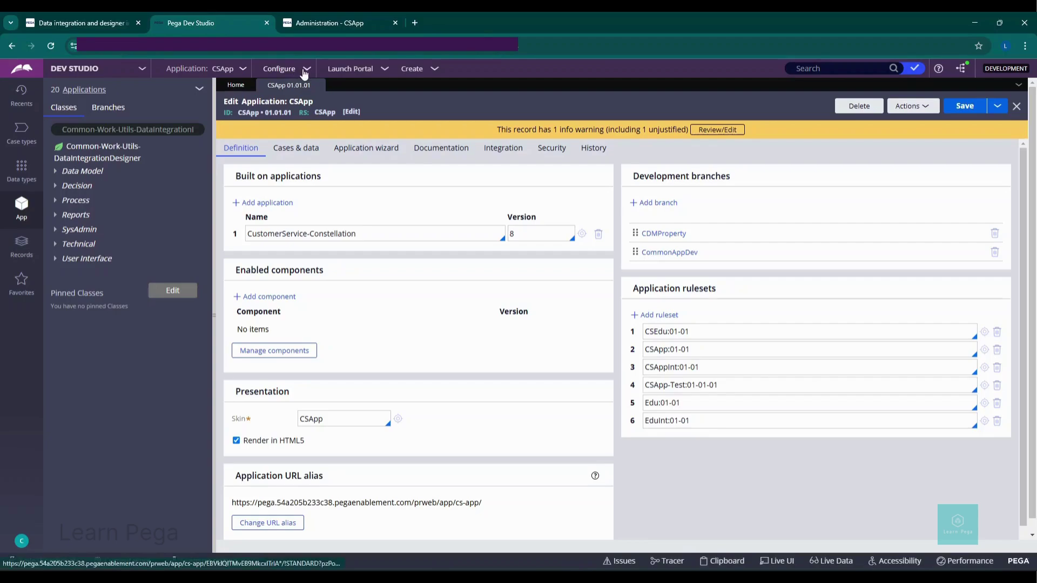
Open the Common Data Model server configuration page and submit it with Enable Data Integration Designer checked
{"action": "left_click", "coordinate": [304, 72]}
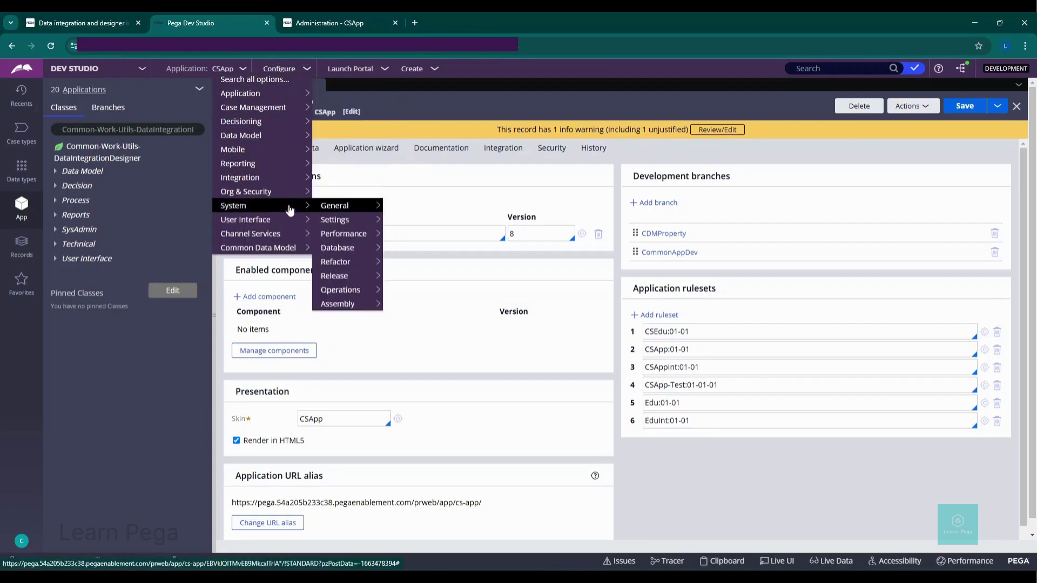
{"action": "mouse_move", "coordinate": [285, 247]}
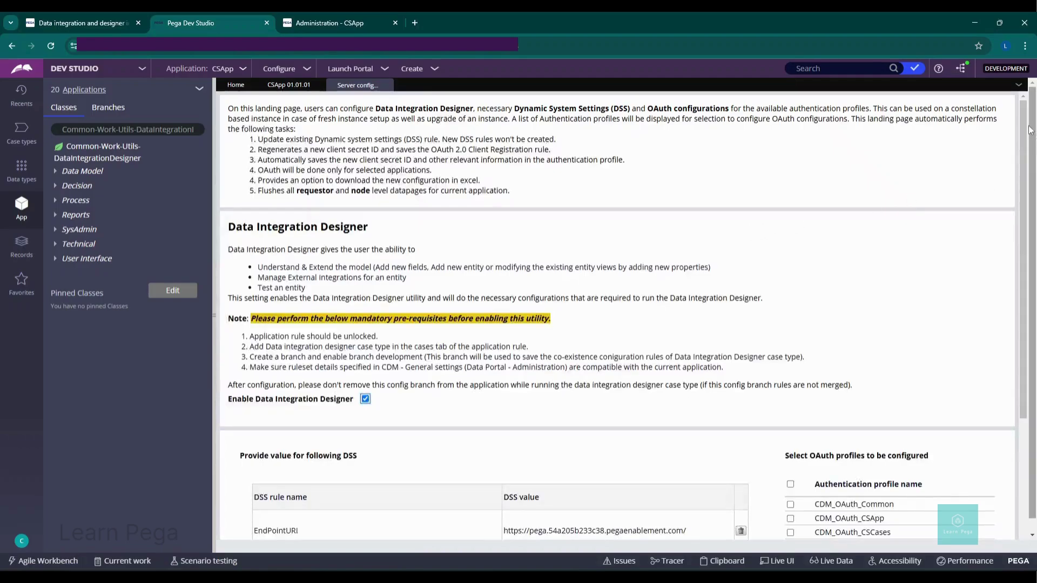
{"action": "scroll", "coordinate": [1026, 156], "scroll_direction": "down", "scroll_amount": 1}
{"action": "left_click_drag", "start_coordinate": [1024, 153], "coordinate": [1032, 248]}
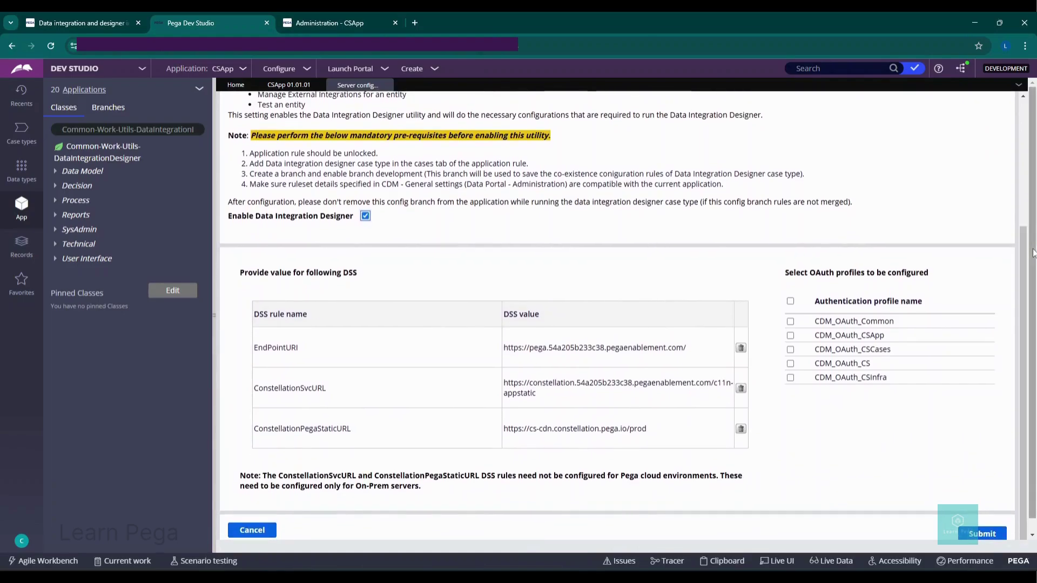
{"action": "left_click", "coordinate": [1001, 533]}
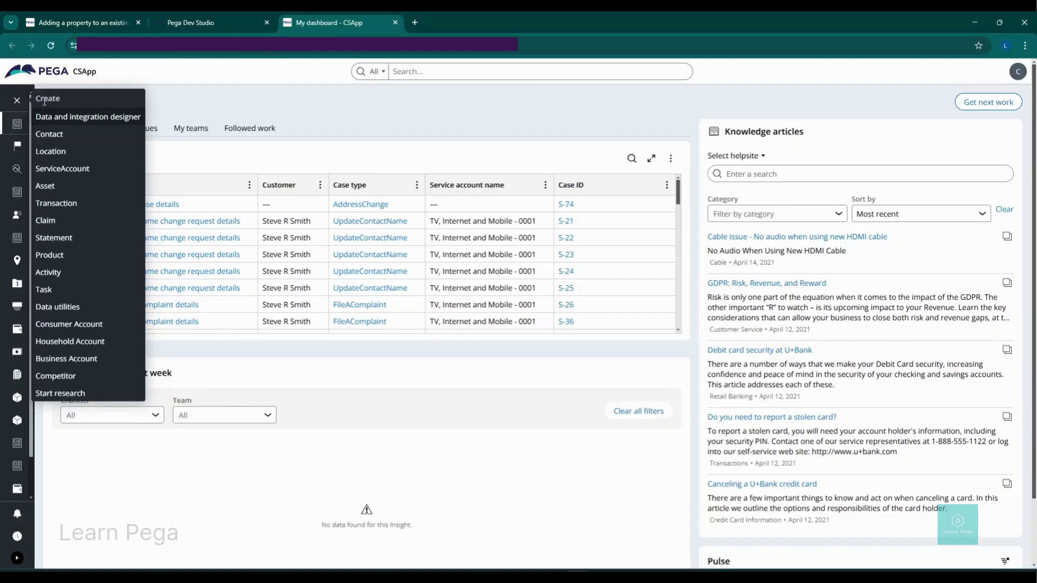
Create a Data and integration designer case in the Data Portal for a new entity named NewEntity and submit it
{"action": "left_click", "coordinate": [61, 118]}
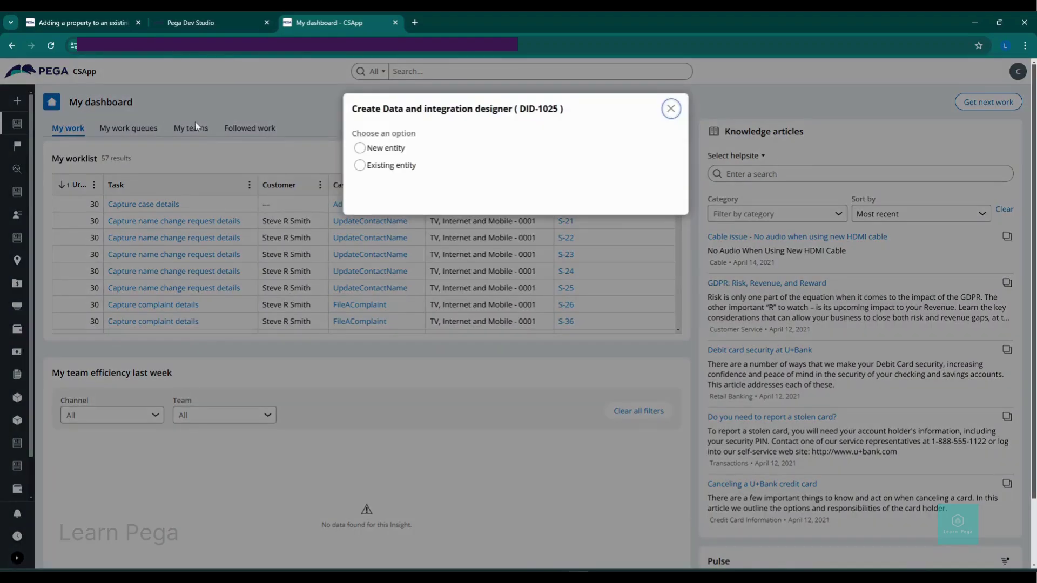
{"action": "left_click", "coordinate": [360, 148]}
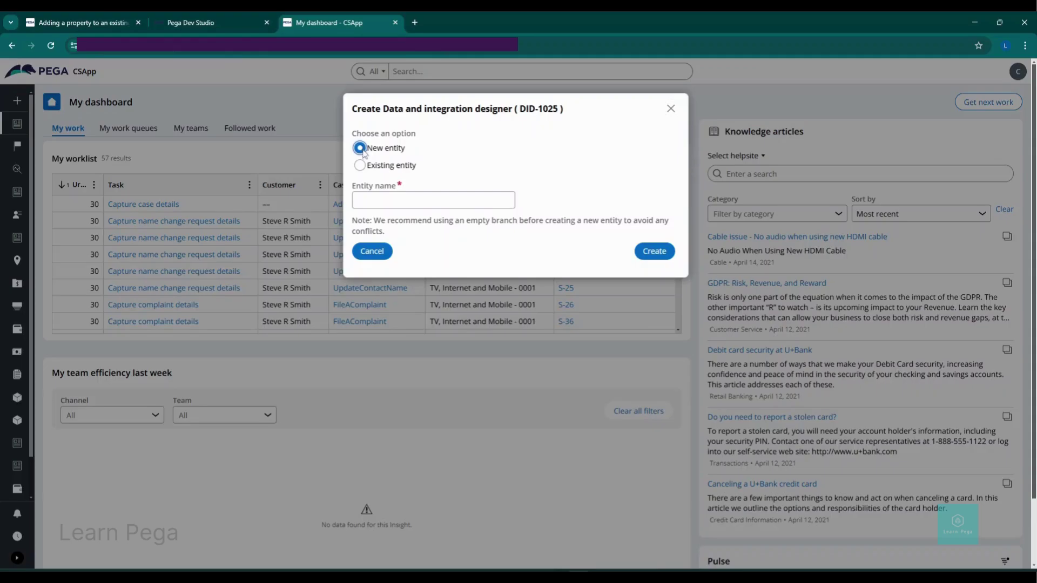
{"action": "left_click", "coordinate": [383, 199]}
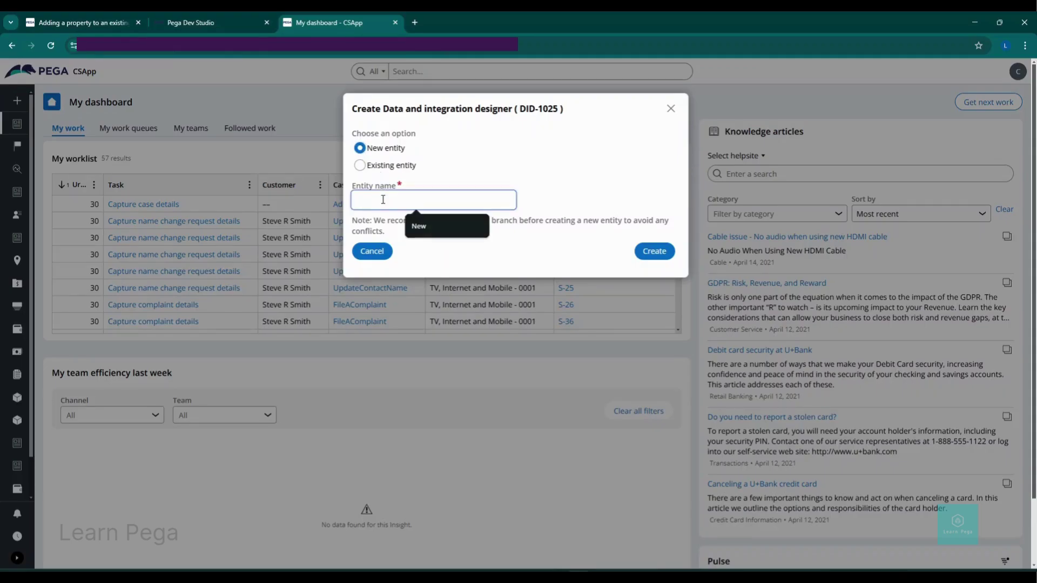
{"action": "type", "text": "NewEntity"}
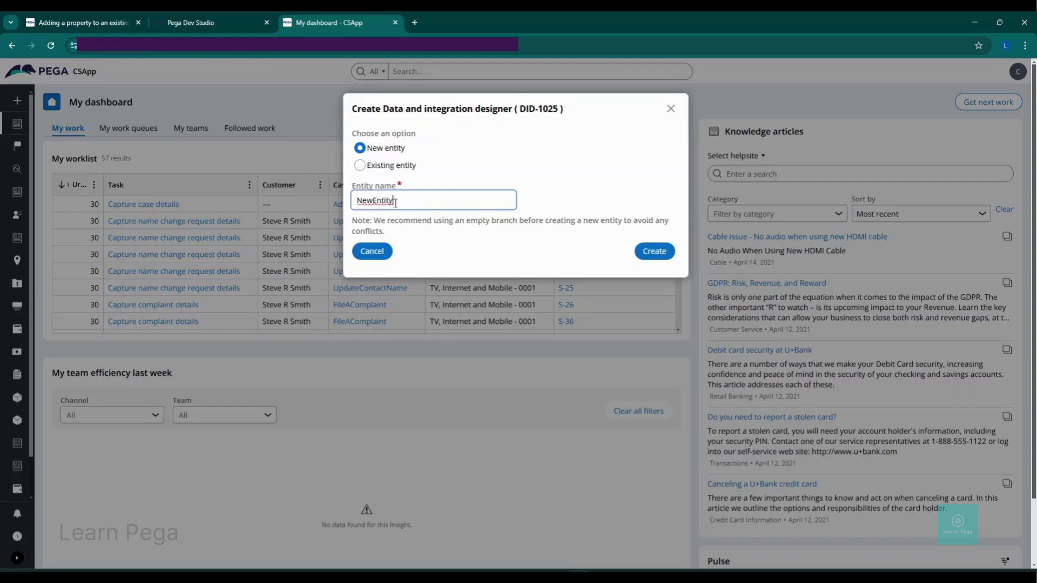
{"action": "left_click", "coordinate": [647, 254]}
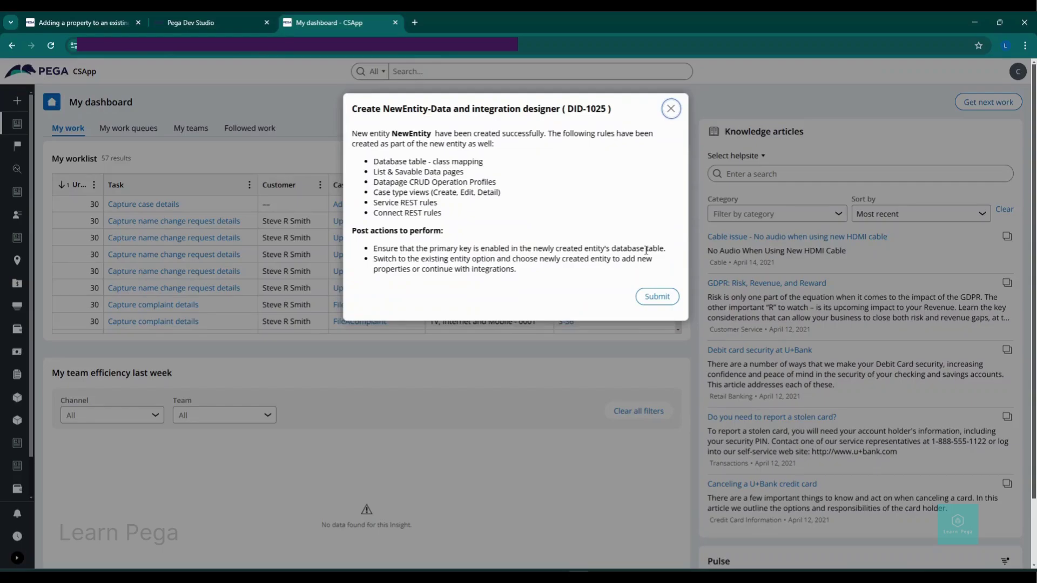
{"action": "left_click", "coordinate": [655, 299]}
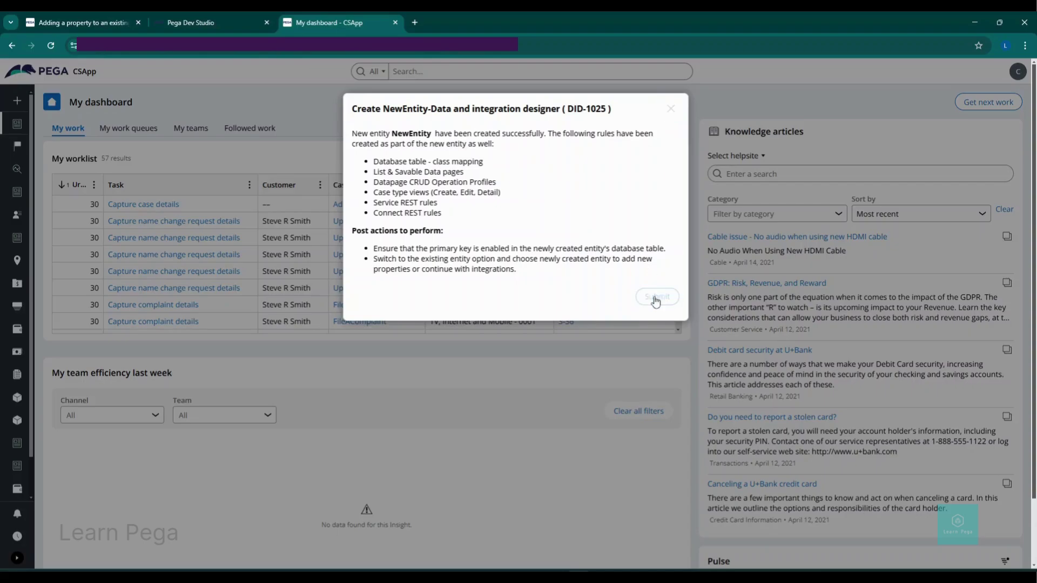